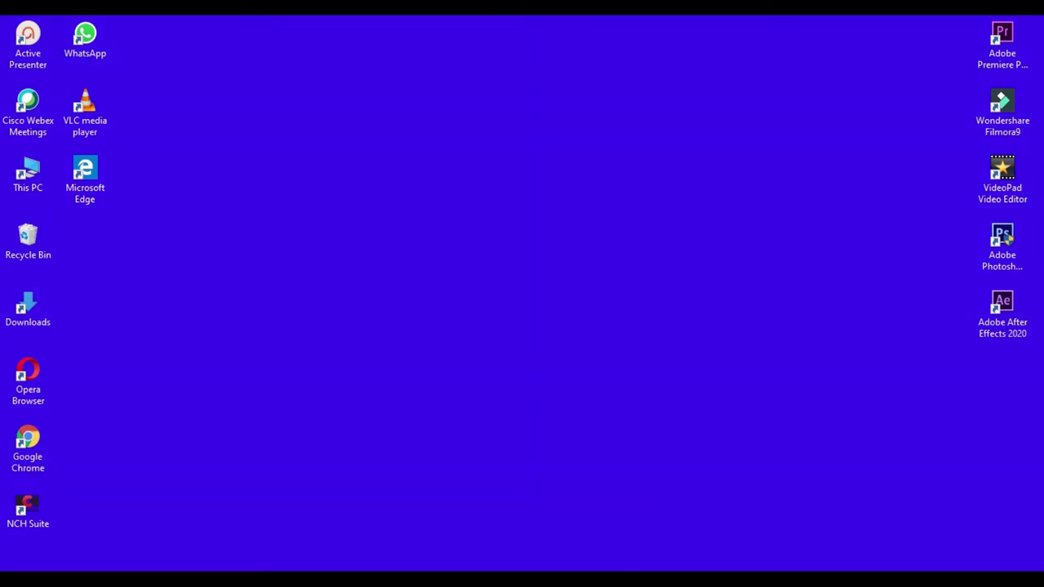
Select the icecreamapps.com Video-editor web address in the Notepad note.
drag(565, 484, 292, 473)
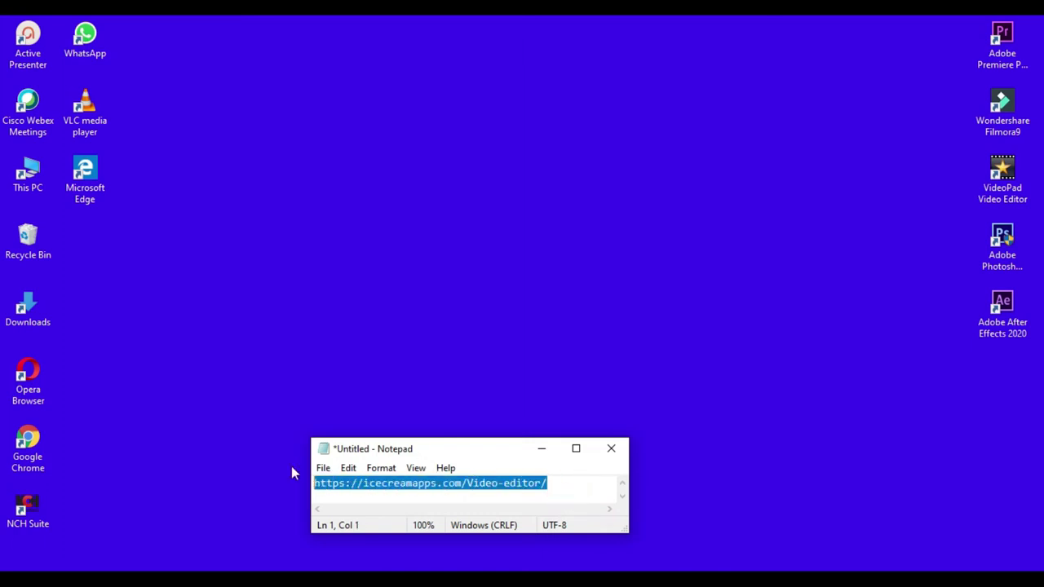
Copy the Video-editor address and load icecreamapps.com/Video-editor in a Chrome incognito window.
right_click(424, 487)
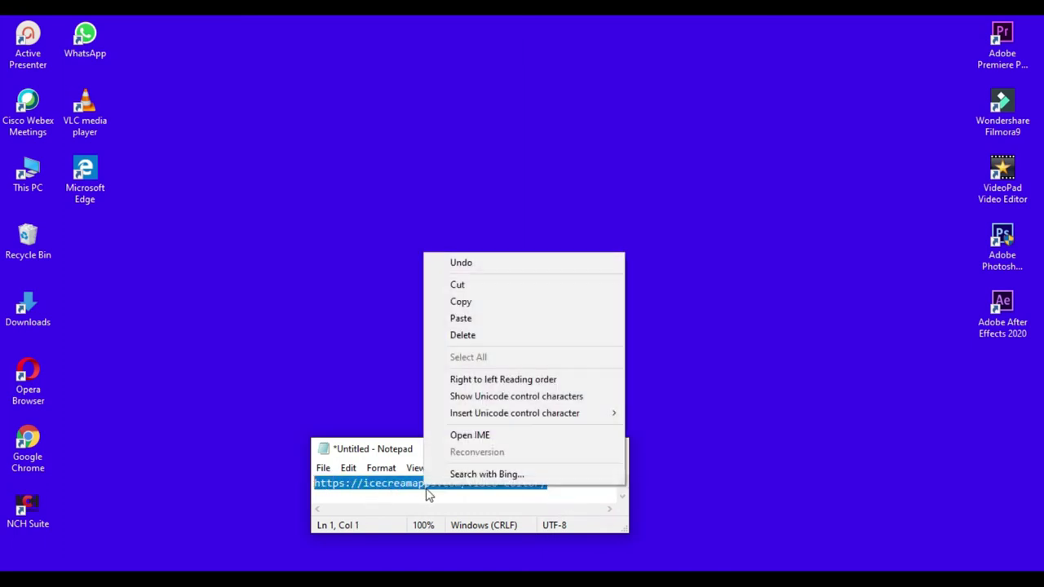
click(466, 302)
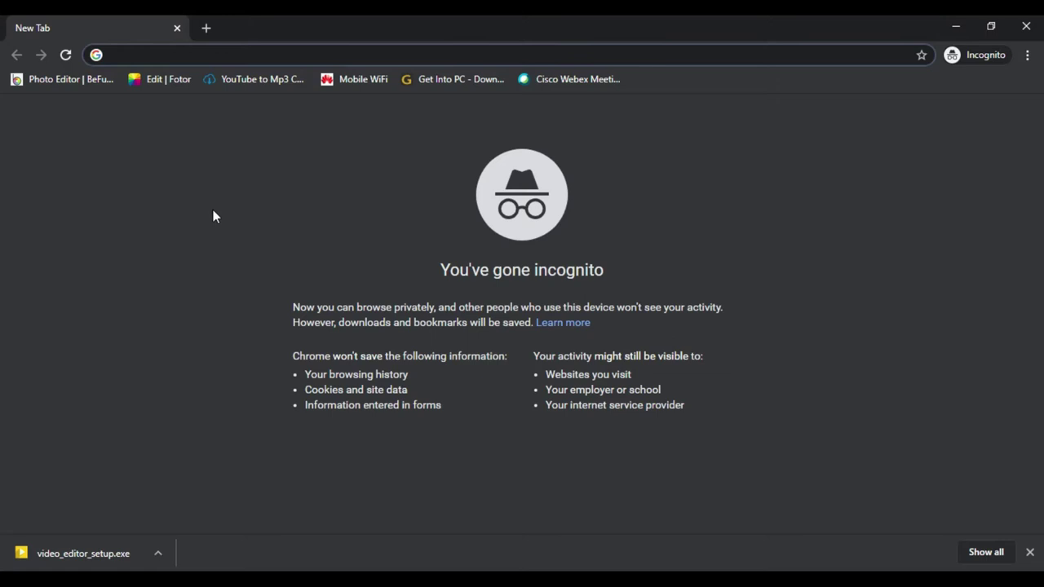
right_click(134, 54)
click(175, 154)
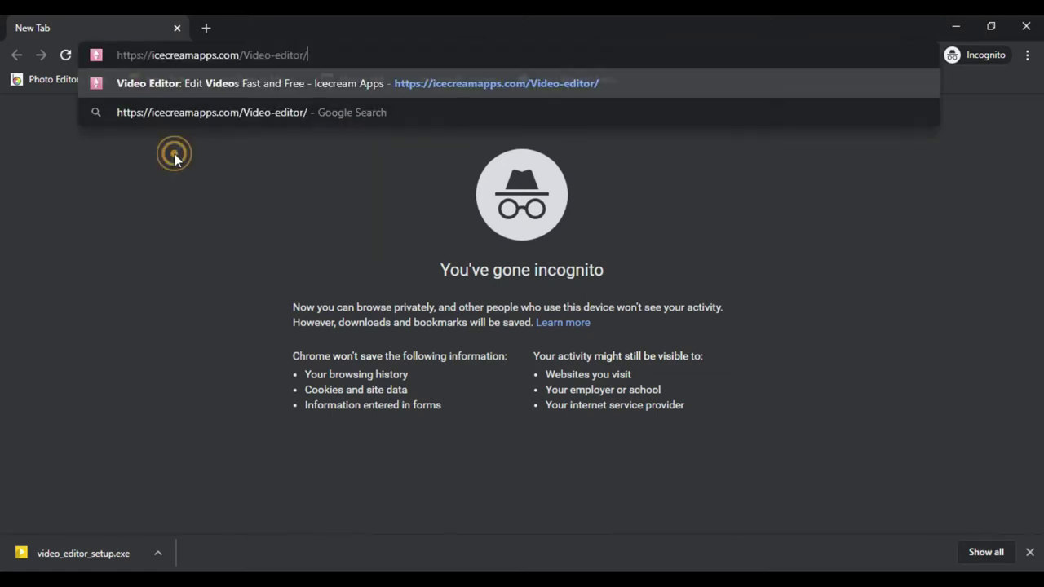
key(Return)
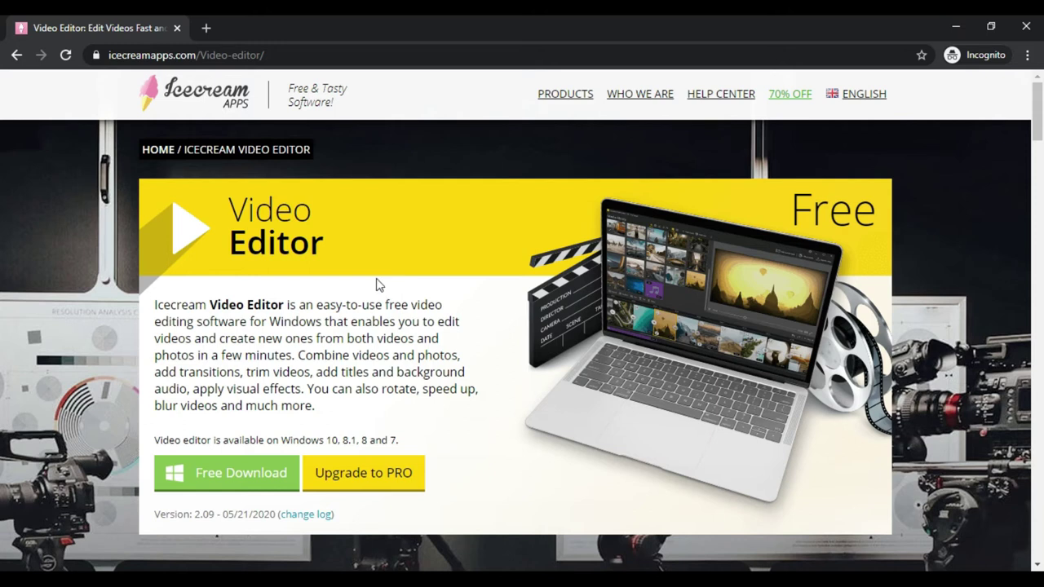
Start the free video_editor_setup.exe download, then pause it at 9.7 of 62.3 MB.
click(221, 476)
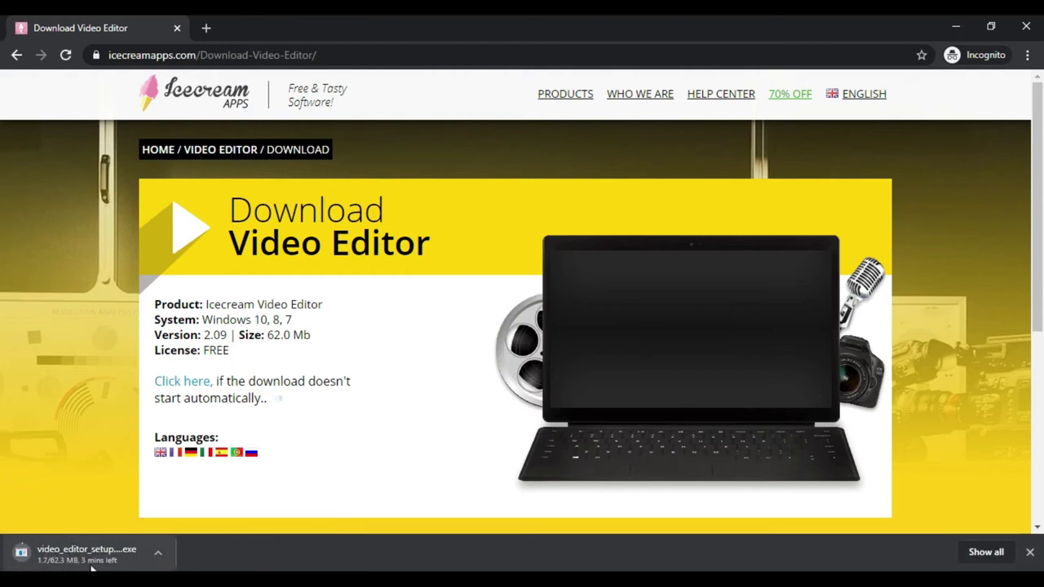
click(158, 553)
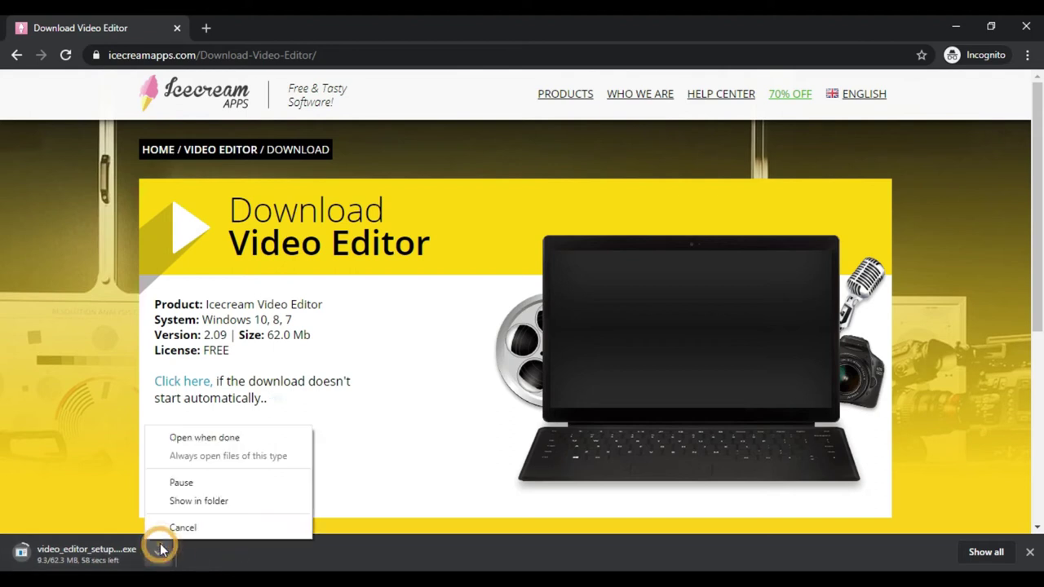
click(181, 482)
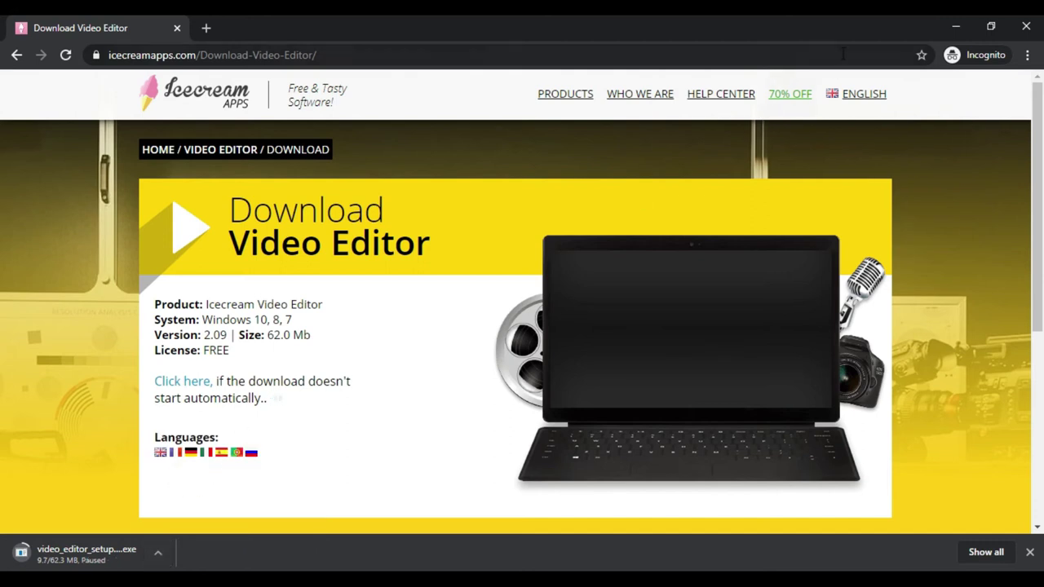
Run video_editor_setup from the Downloads folder, allowing it past the security warning.
click(955, 27)
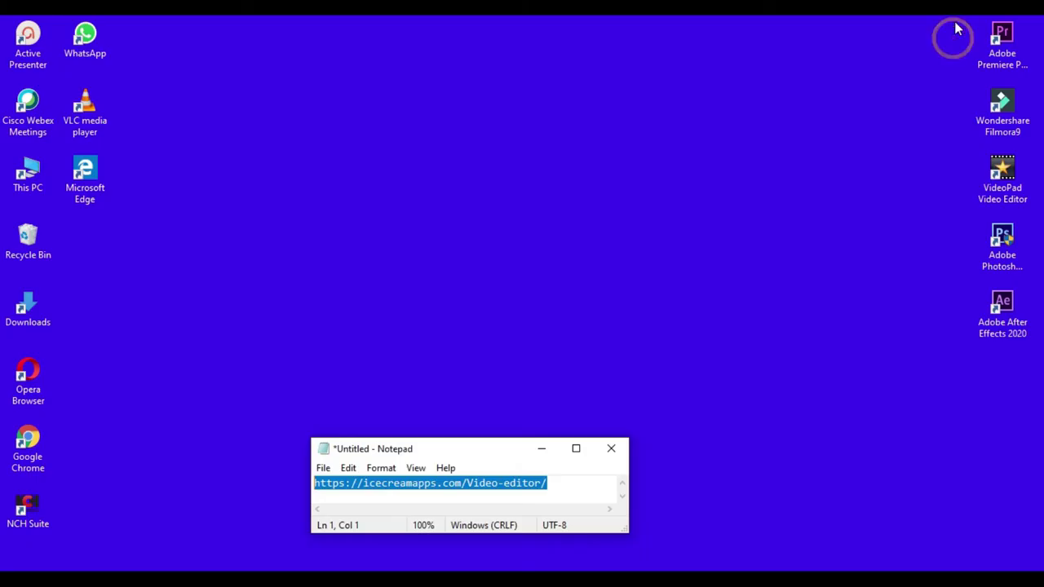
double_click(28, 310)
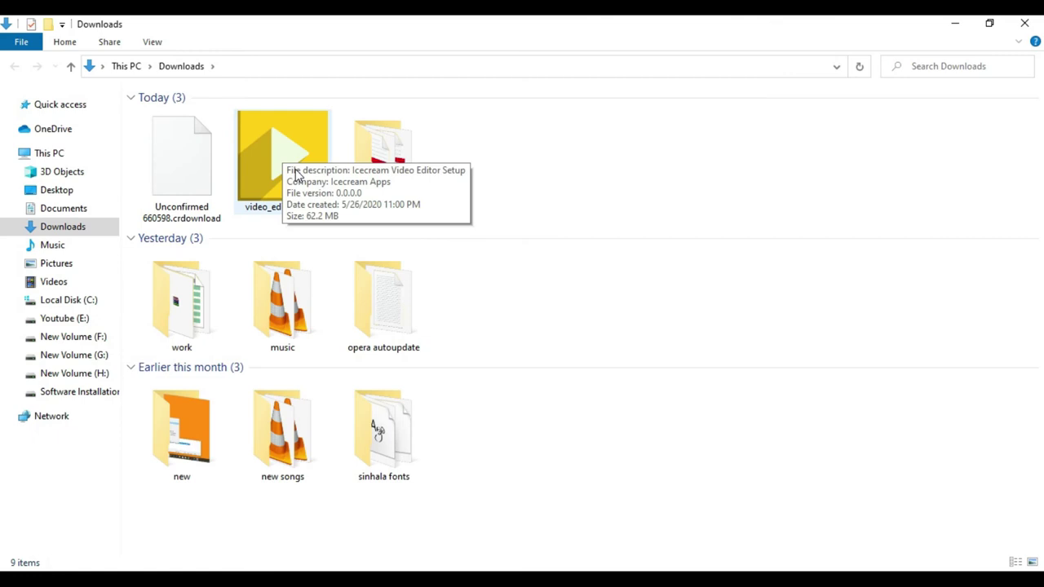
click(263, 151)
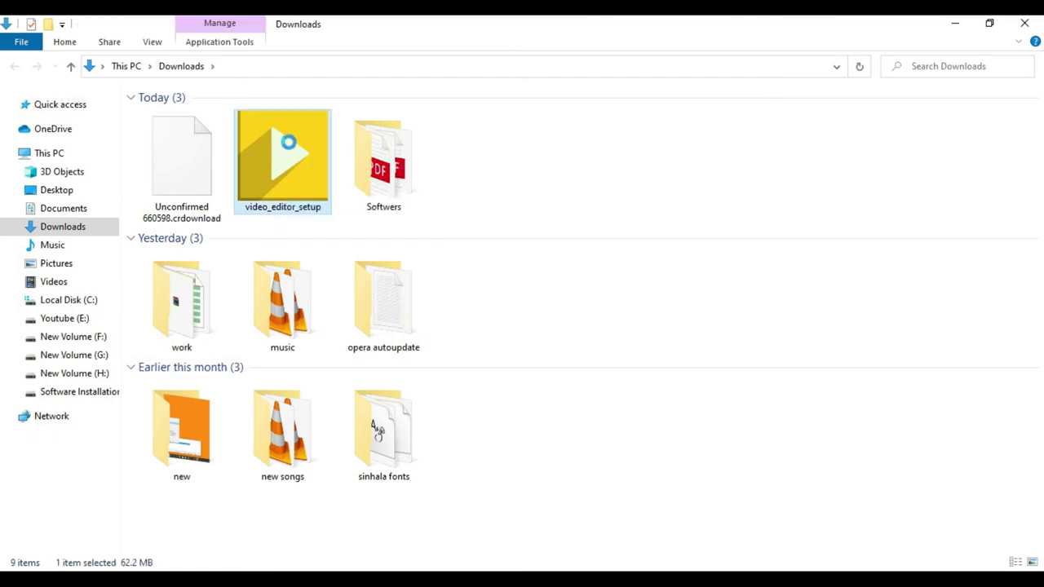
right_click(286, 145)
click(312, 138)
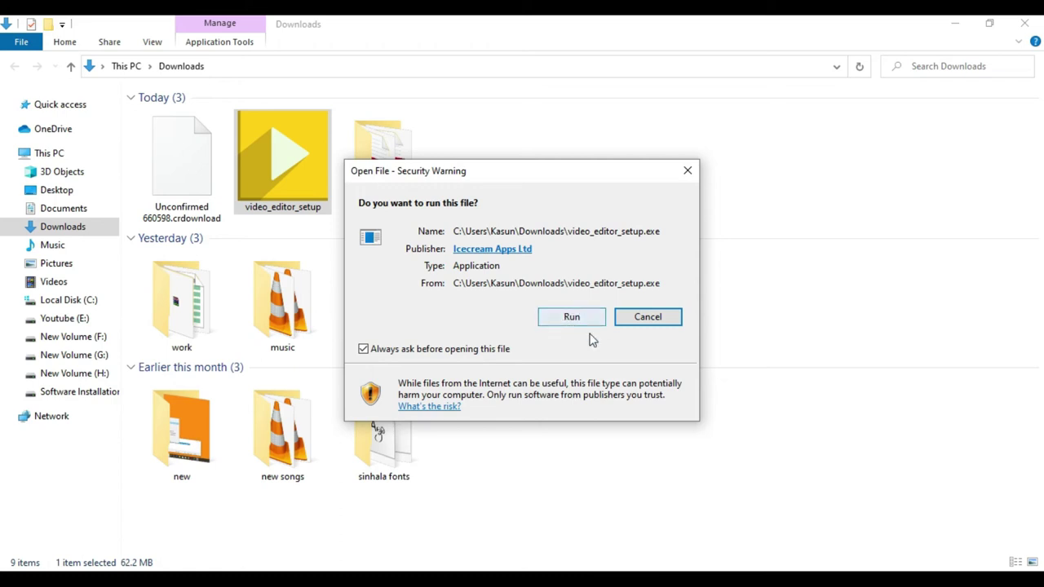
click(574, 317)
click(954, 23)
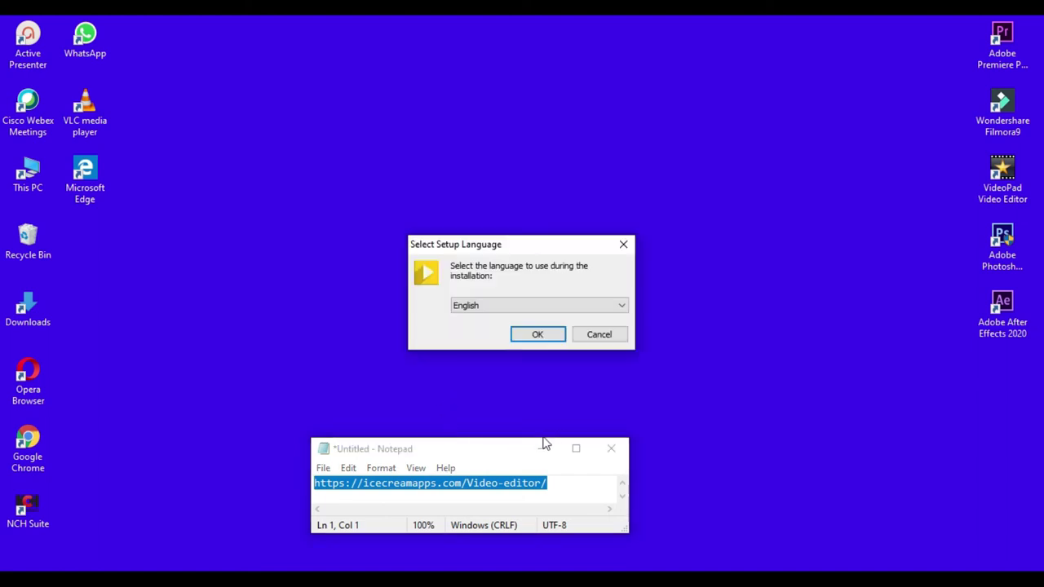
Choose English as the setup language and accept the licence agreement.
click(541, 449)
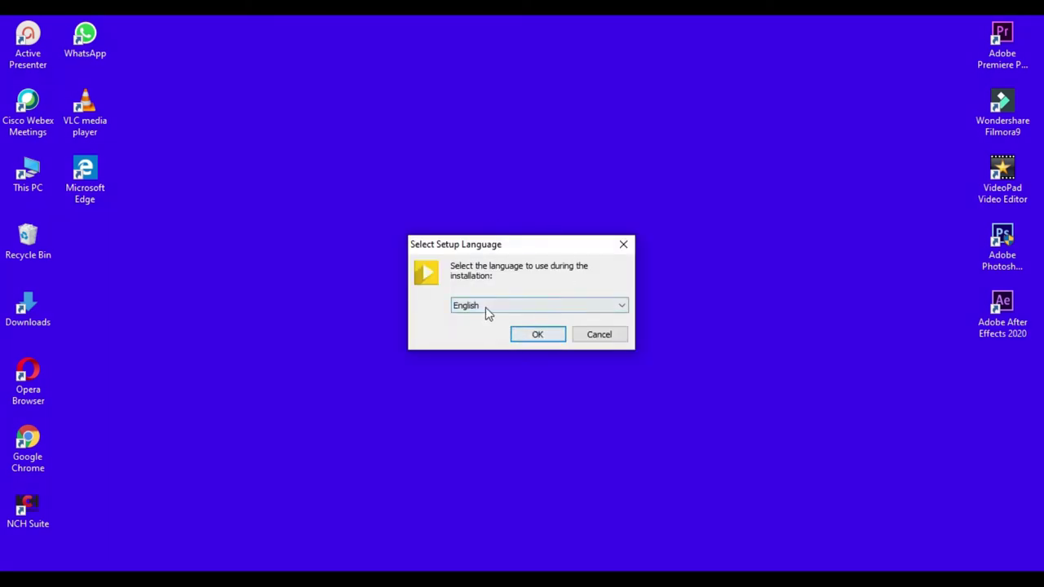
click(539, 334)
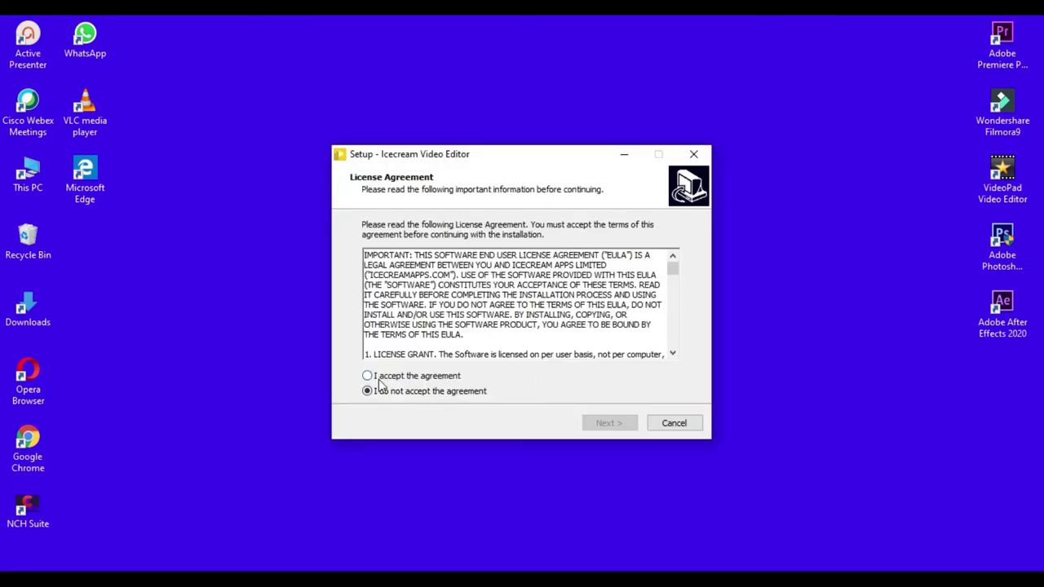
click(377, 377)
click(609, 421)
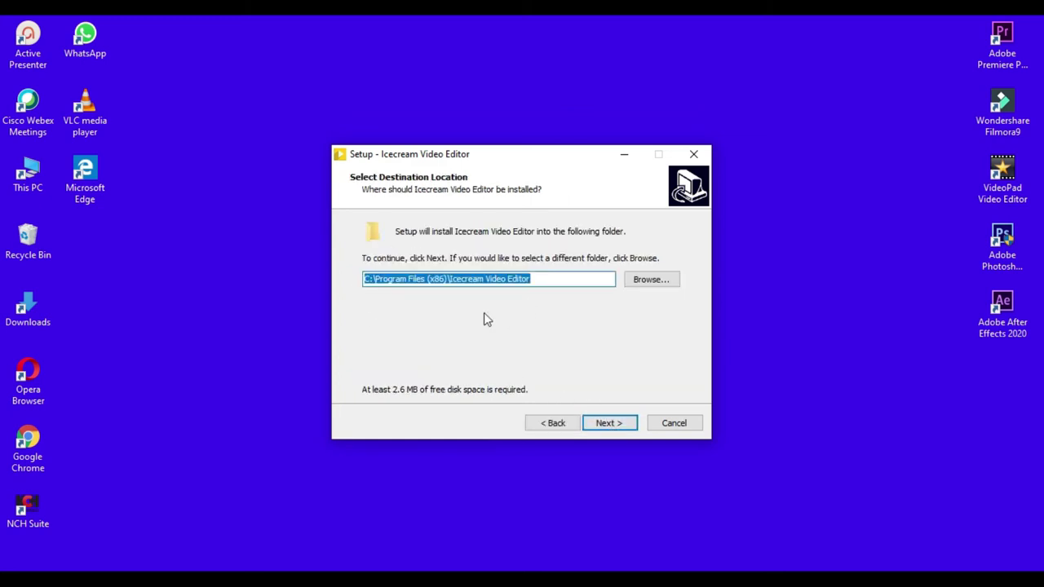
Set the install folder to I:\Icecream Video Editor, keeping desktop shortcut and codecs.
click(651, 279)
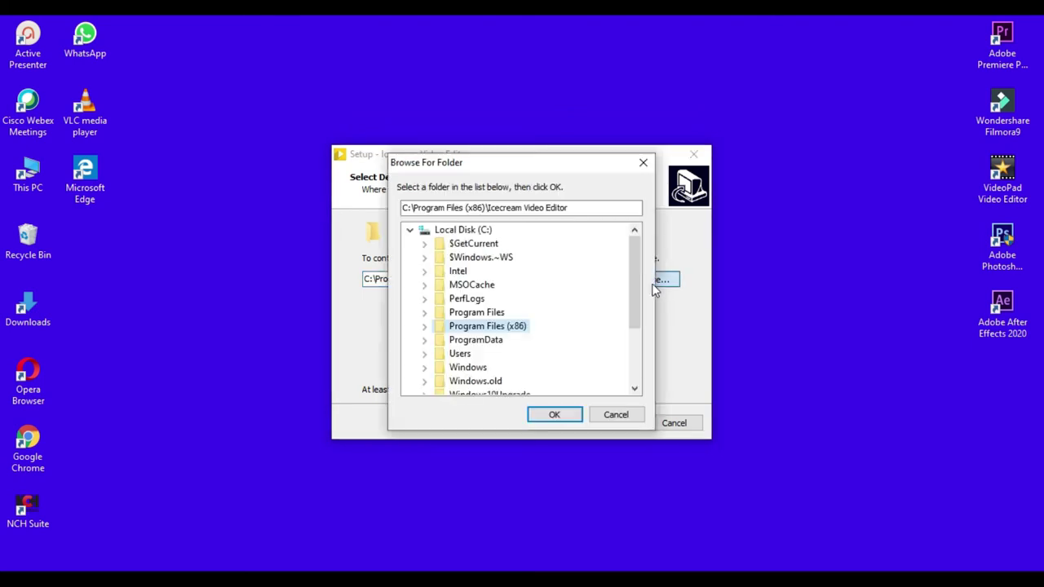
scroll(522, 350, down, 3)
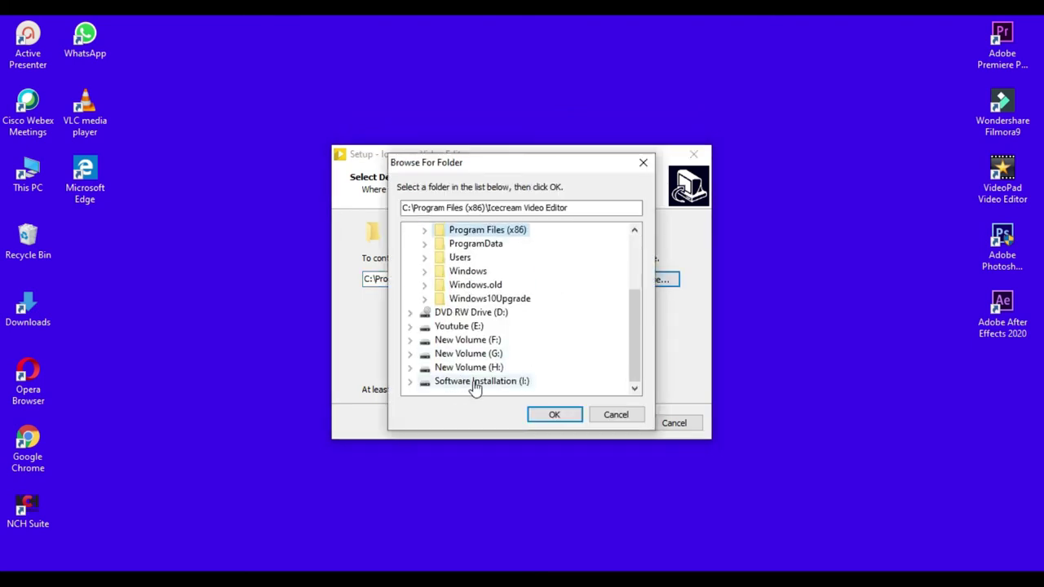
click(475, 382)
click(553, 416)
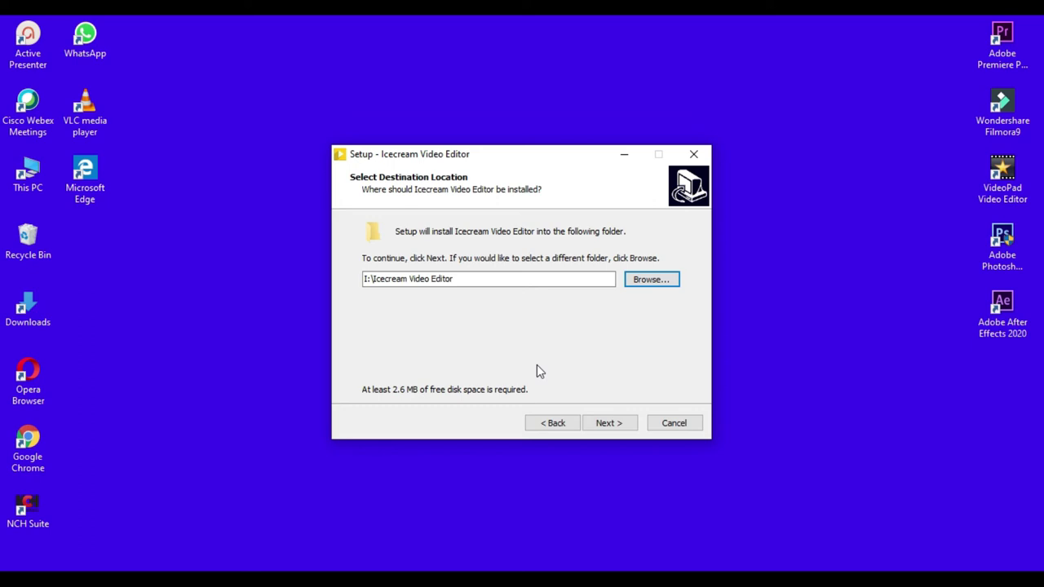
click(607, 424)
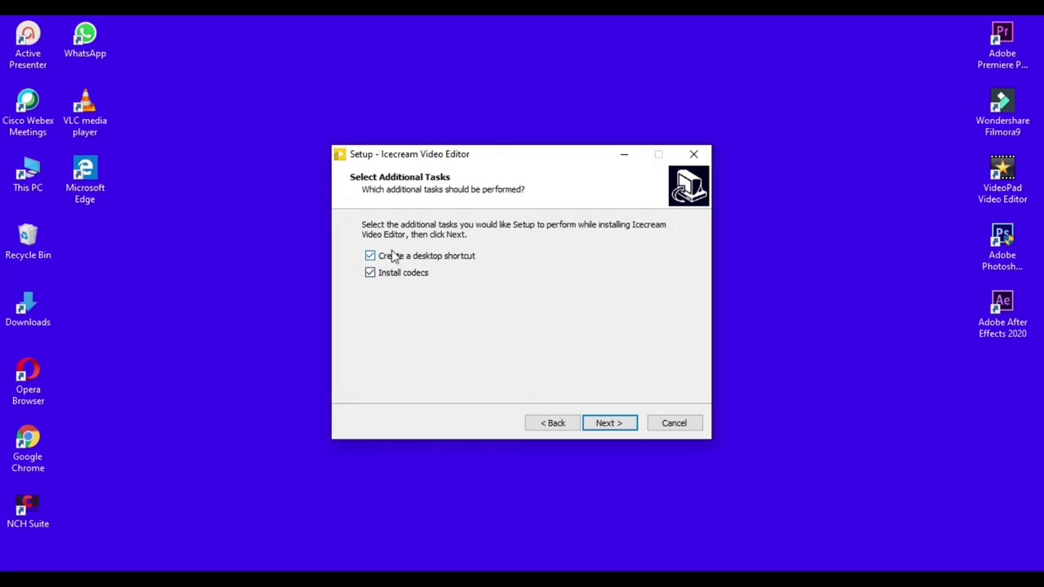
click(624, 427)
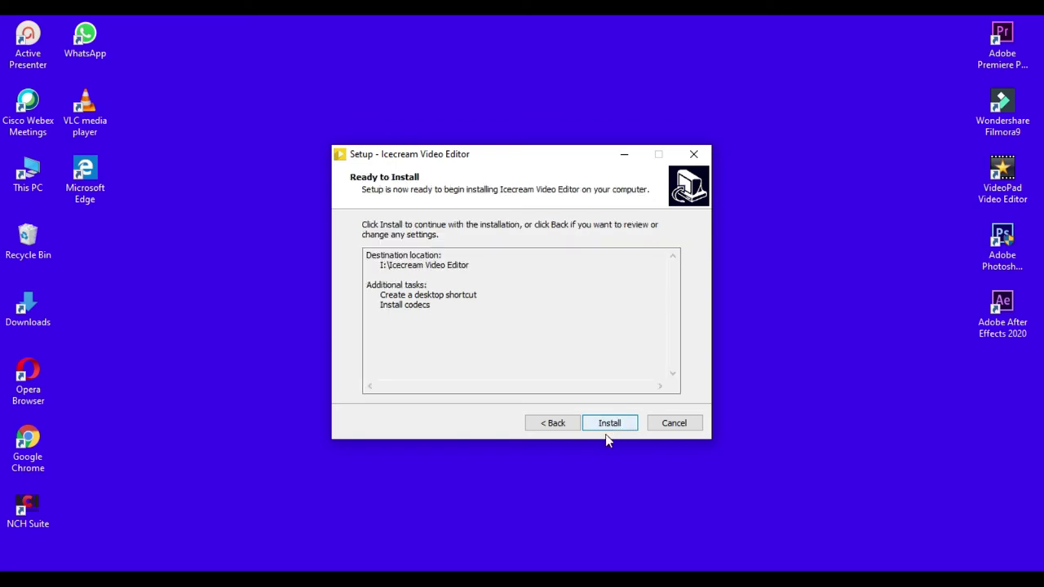
Install Icecream Video Editor, dismiss the Opera pop-up, and finish setup to launch it.
click(620, 421)
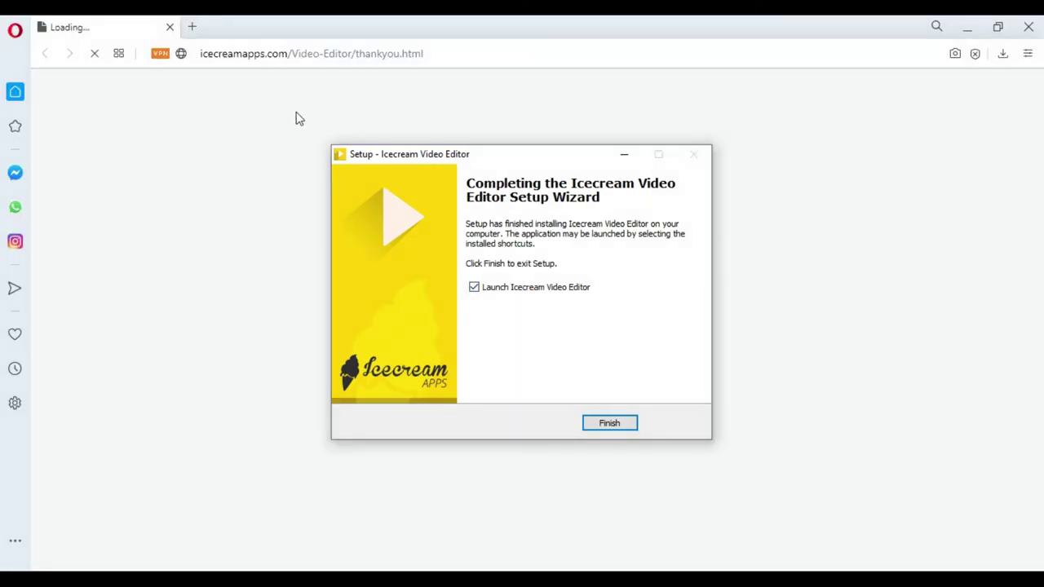
click(967, 27)
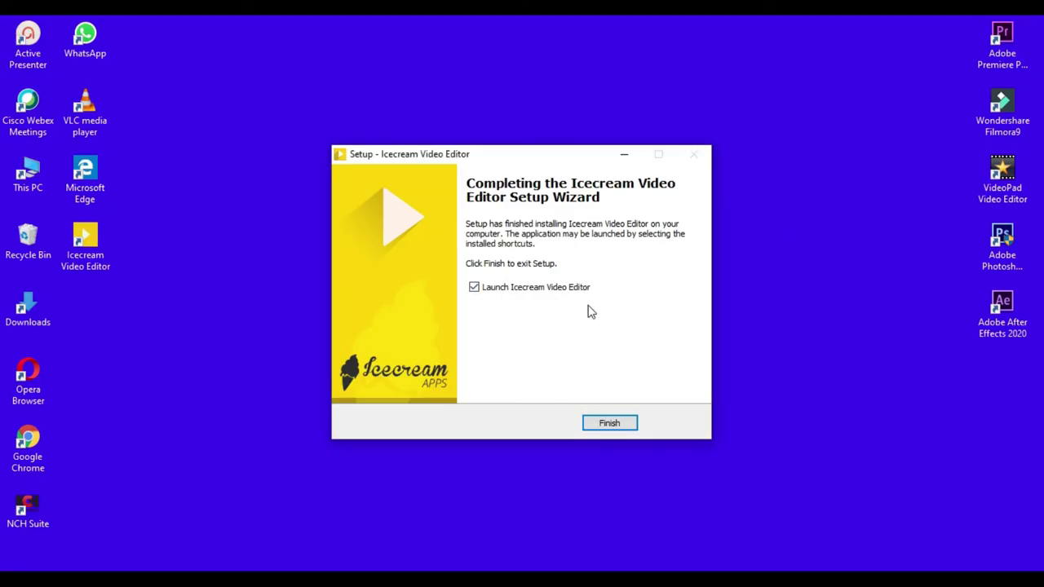
click(608, 424)
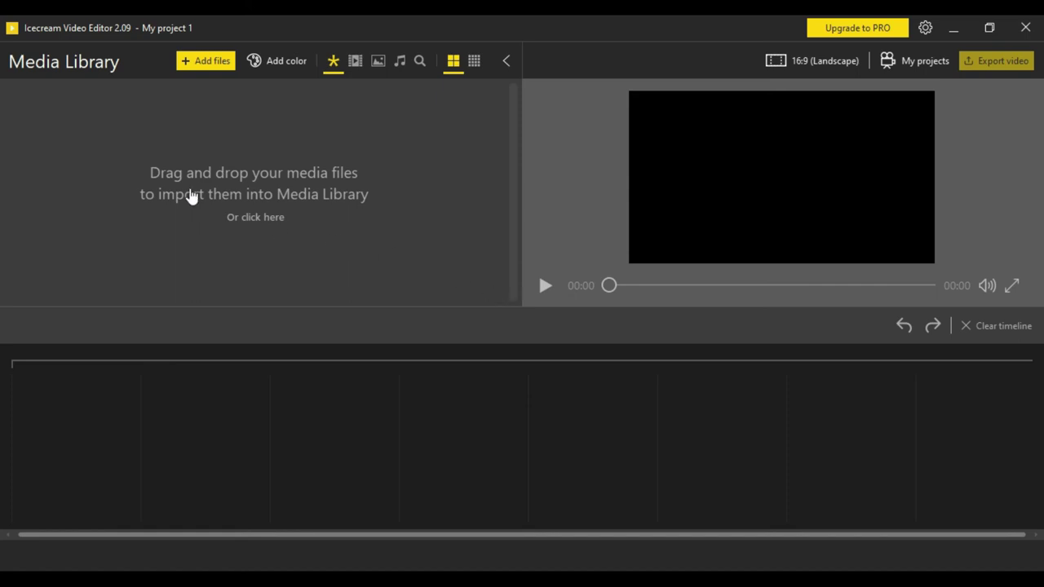
Pick orange-red under Add color, cancel, and filter the empty Media Library to videos.
click(283, 62)
click(389, 132)
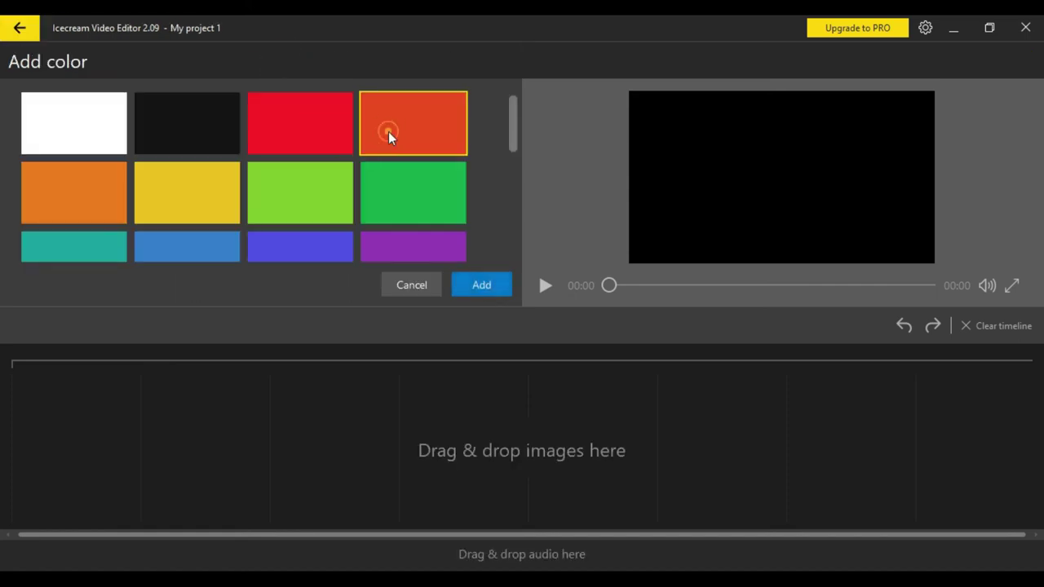
click(392, 285)
click(355, 61)
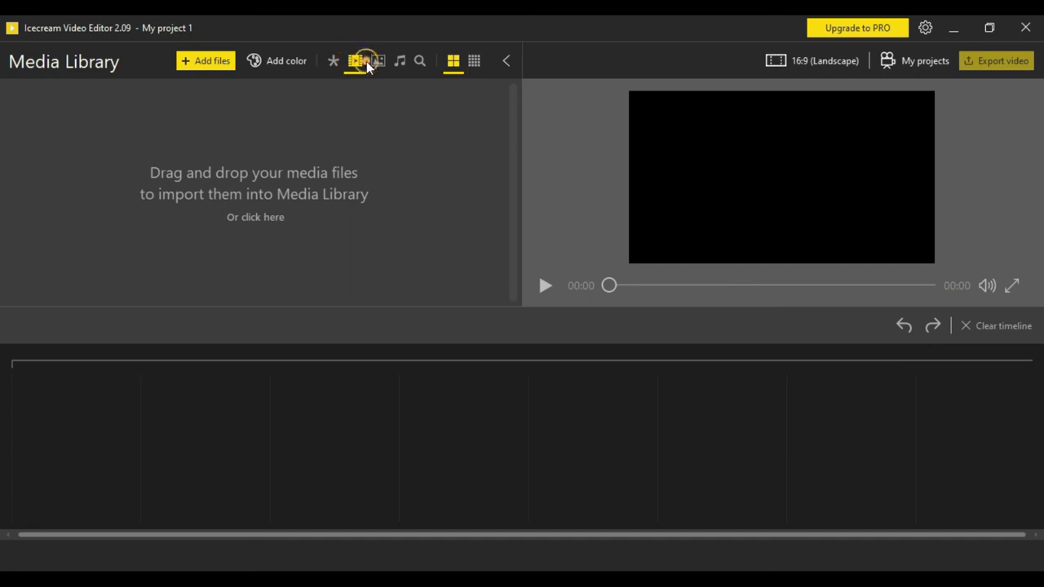
click(803, 62)
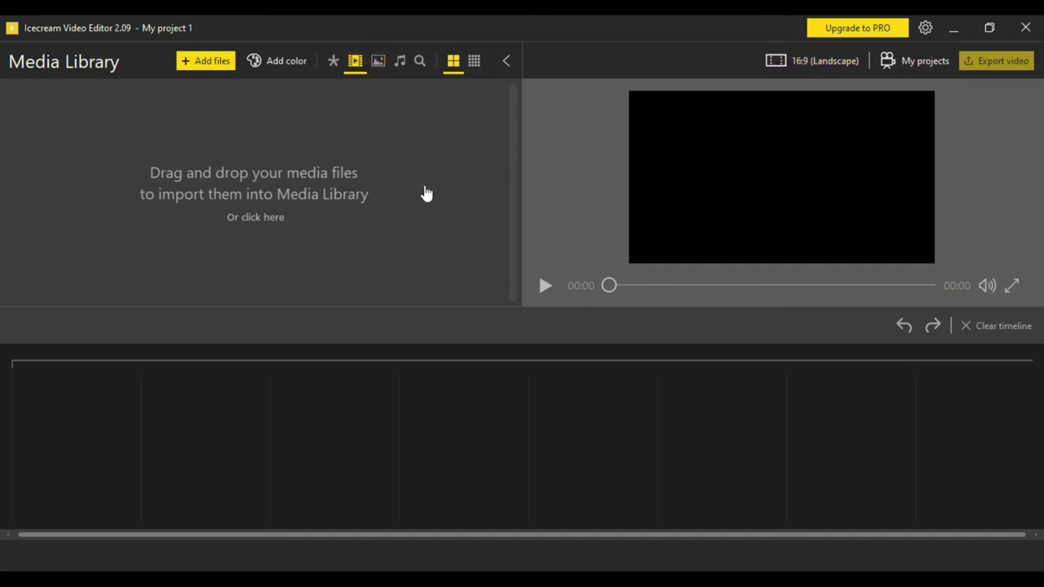